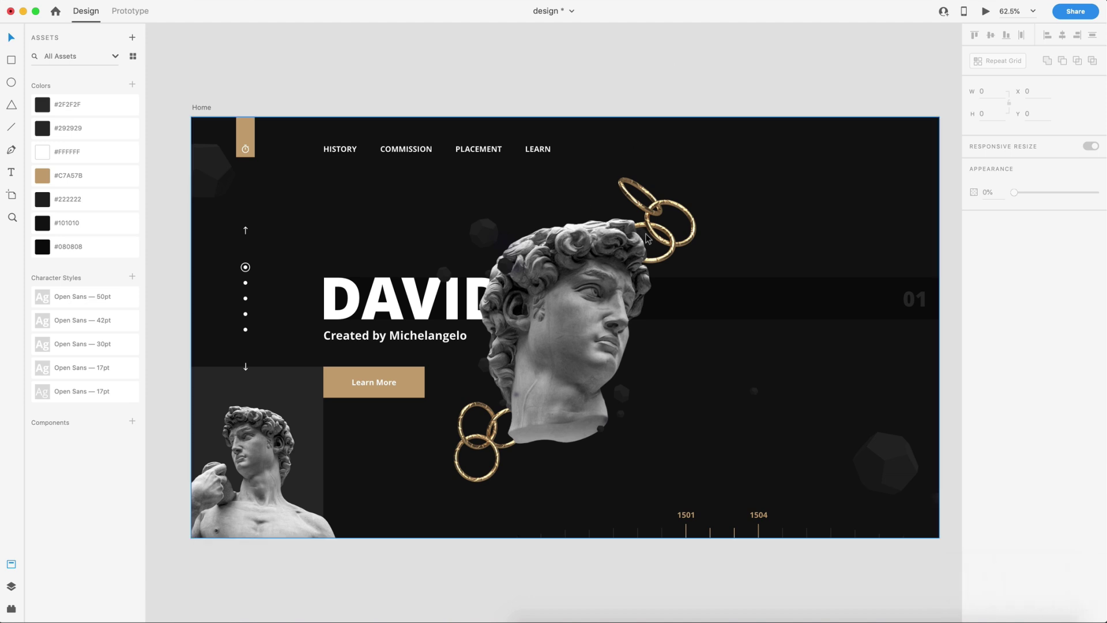
Send the Home artboard's artwork to Photoshop with Edit in Photoshop, opening design-ps-006.psd.
right_click(582, 270)
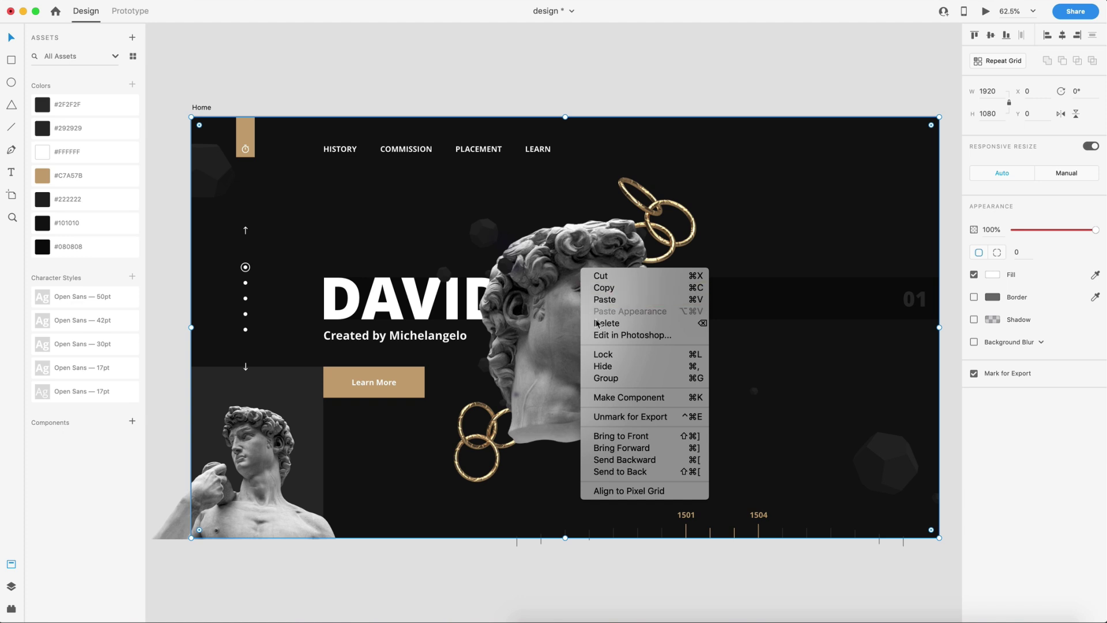
click(648, 339)
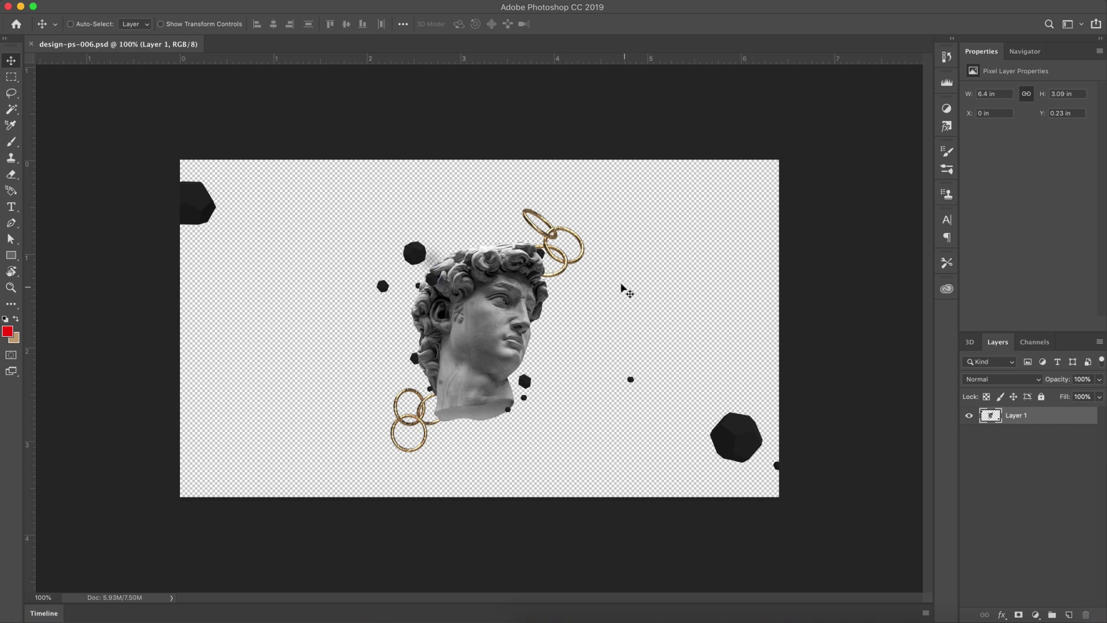
Brush a red diagonal stroke across the statue head, then save the XD document.
key(b)
mouse_move(437, 242)
mouse_down()
mouse_move(448, 297)
mouse_move(550, 398)
mouse_up()
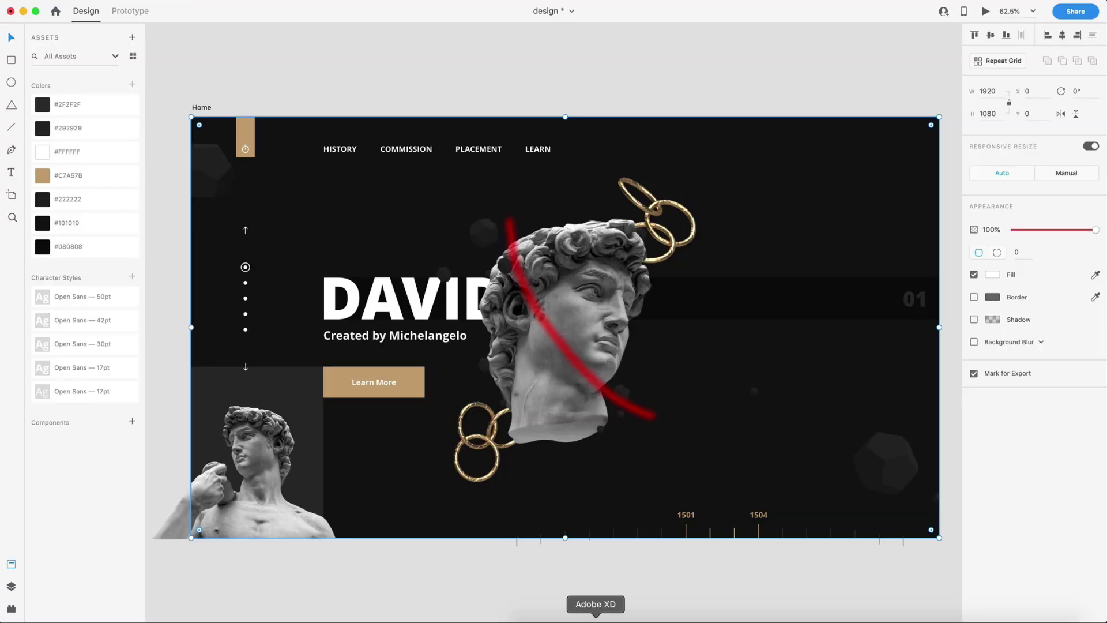
click(596, 618)
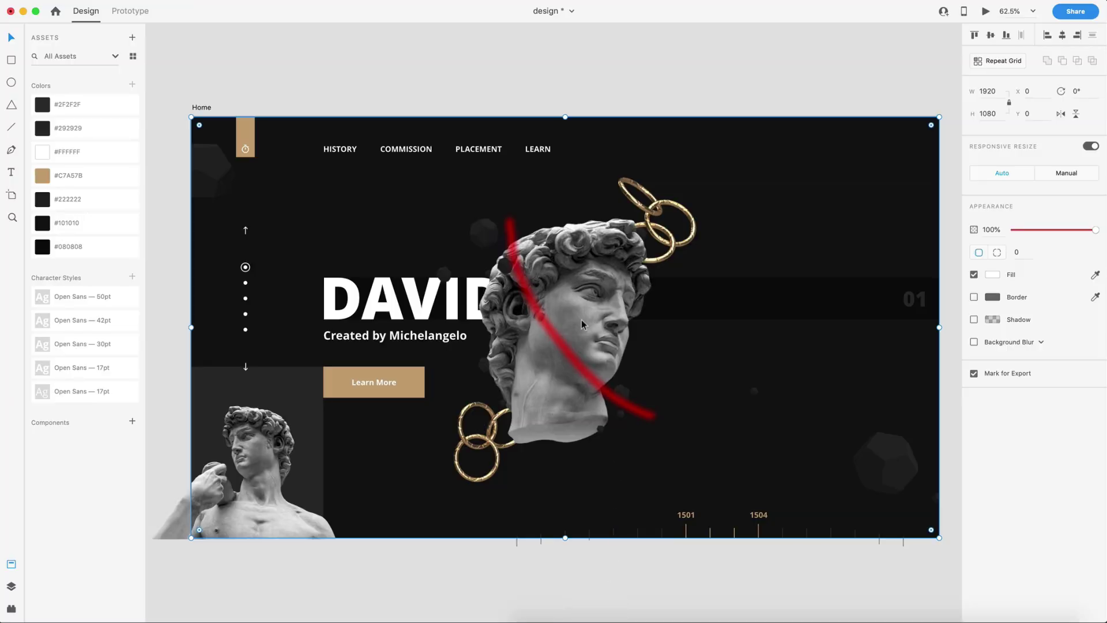
key(super+s)
Undo the red brush stroke in Photoshop and deselect the Home artboard back in XD.
click(661, 611)
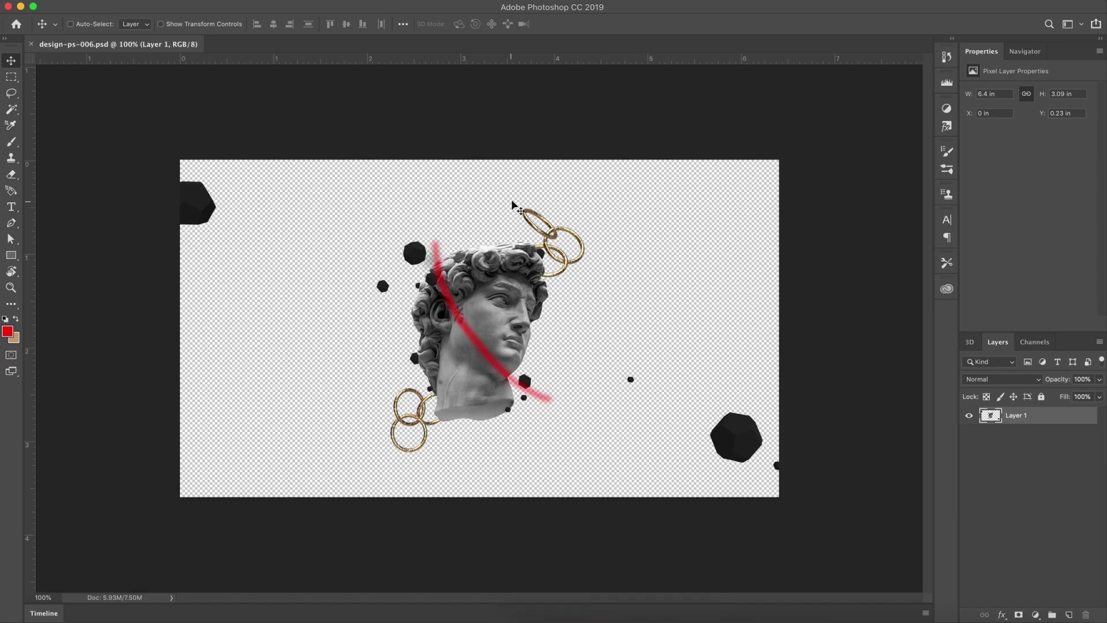
key(super+z)
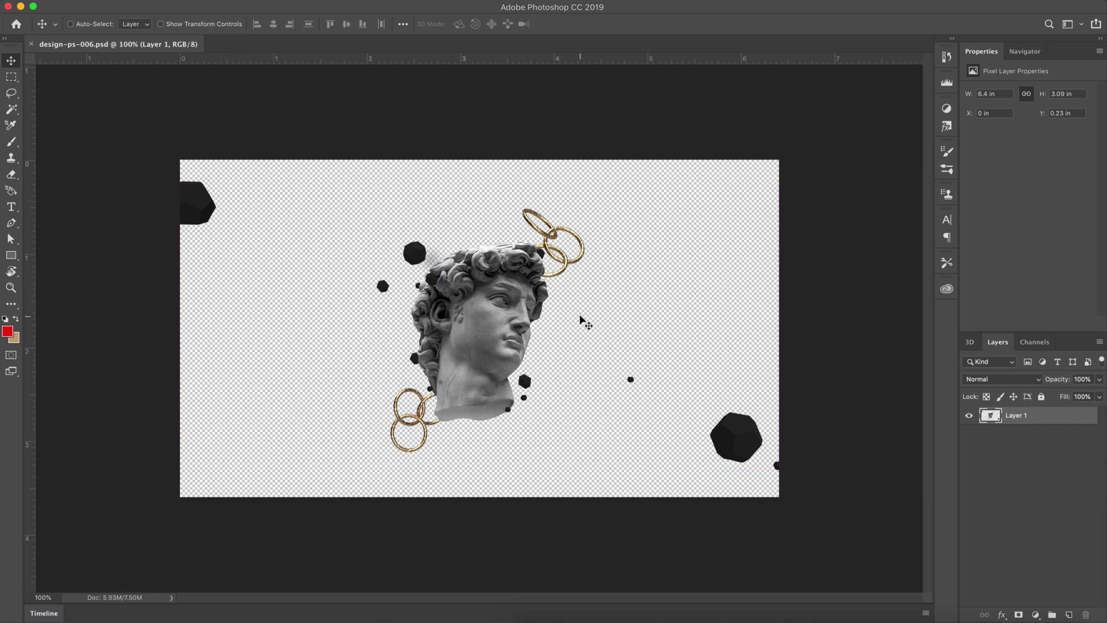
click(594, 616)
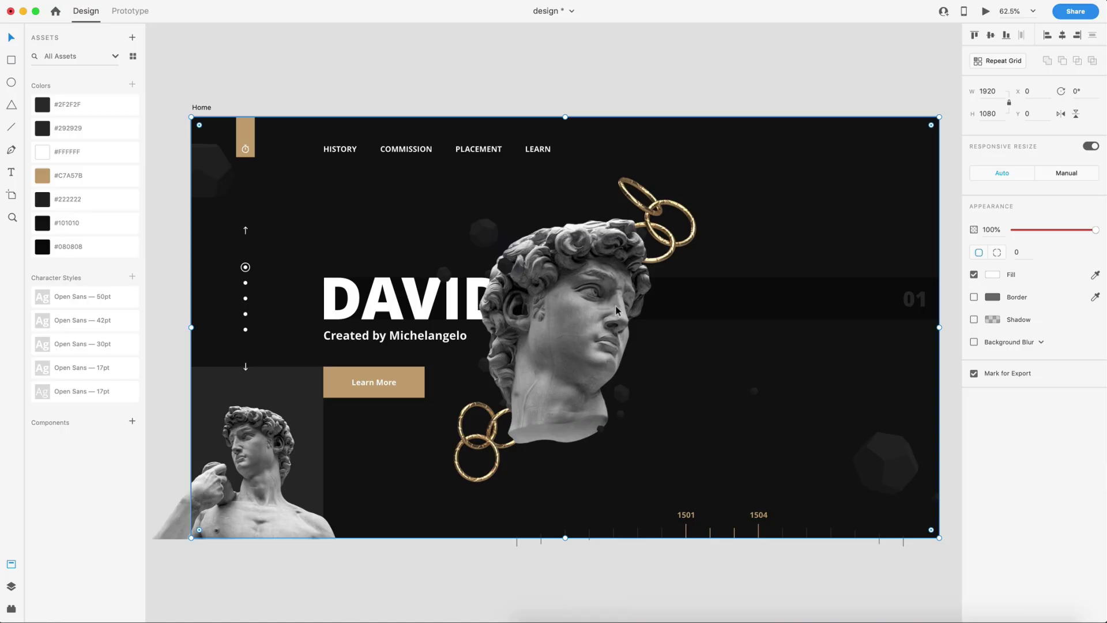
click(641, 97)
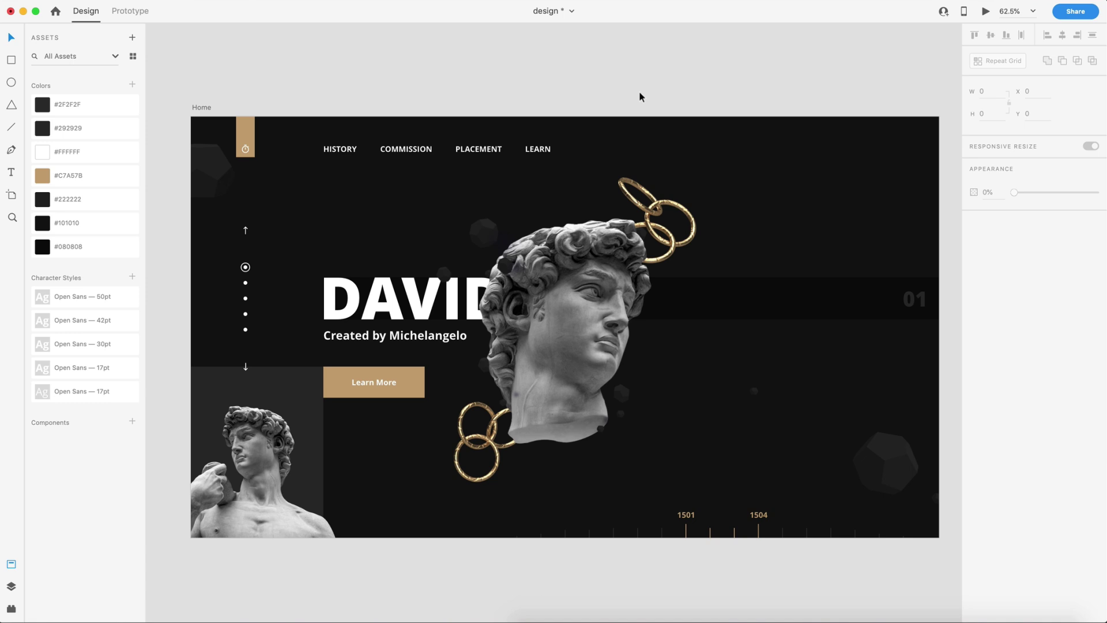
Select the white circle at the top right and launch the UI Faces plugin.
key(alt+shift+p)
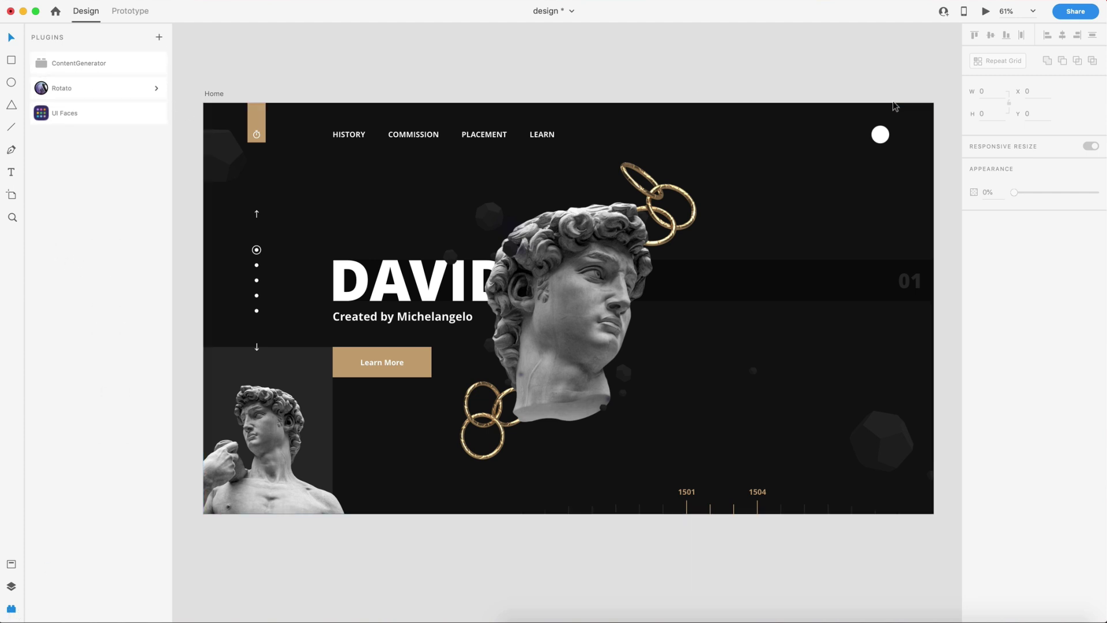
scroll(900, 124, up, 8)
click(829, 167)
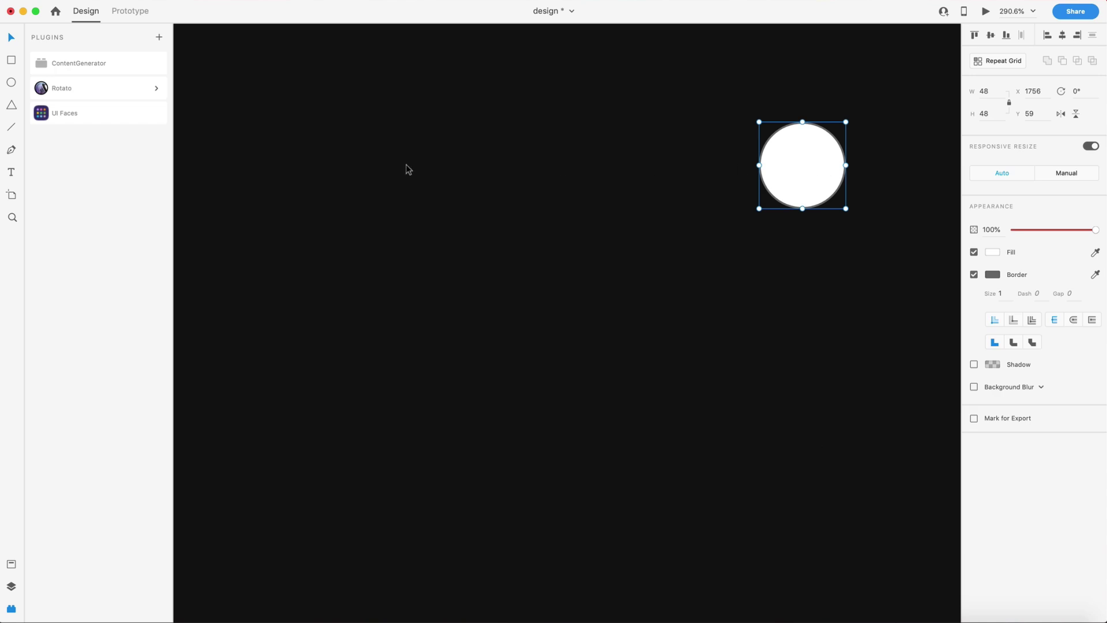
click(42, 119)
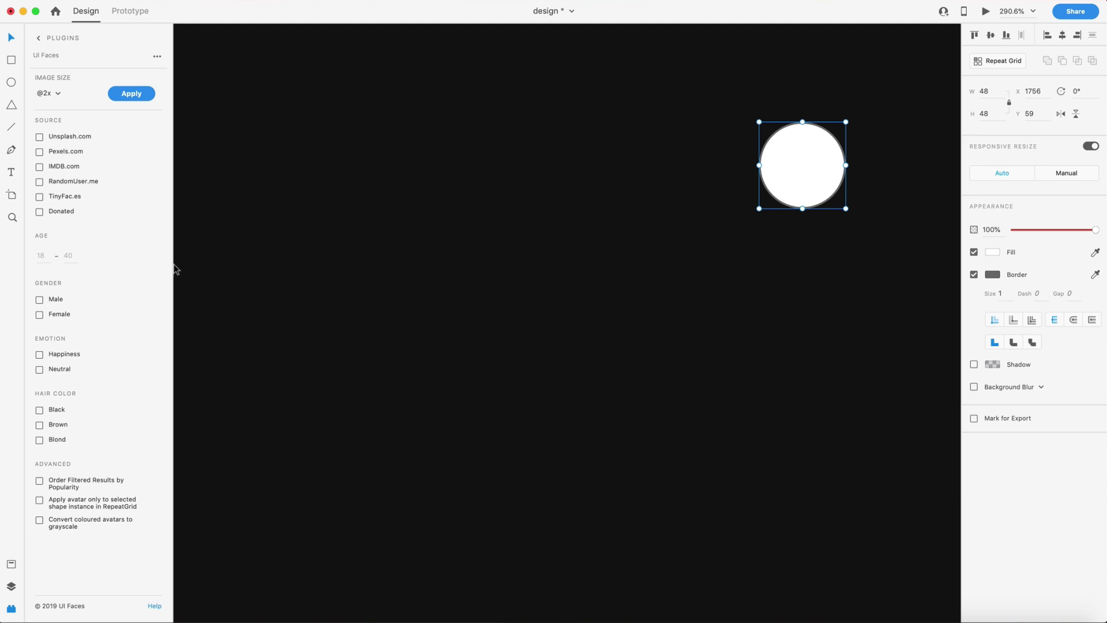
drag(176, 270, 304, 260)
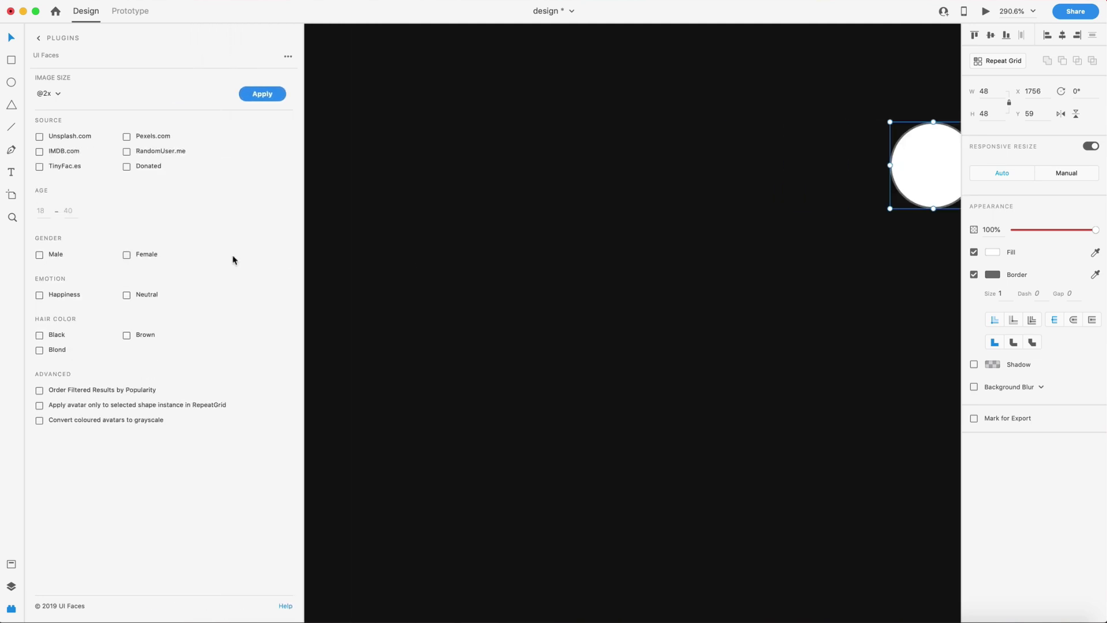
drag(233, 260, 192, 250)
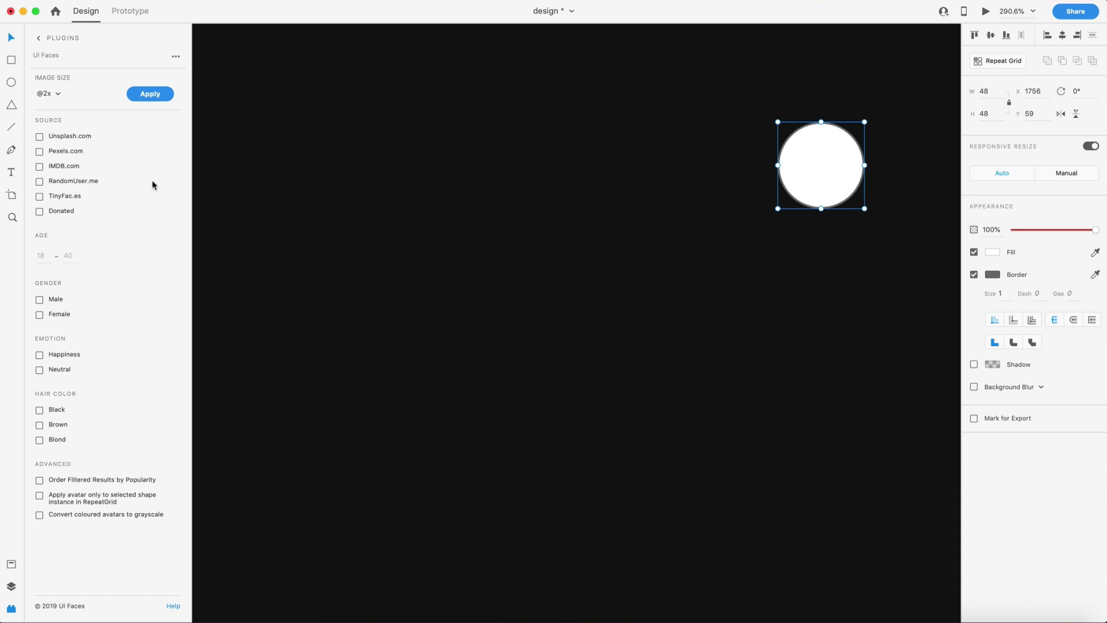
Apply a female UI Faces avatar to the white circle and deselect everything.
click(40, 315)
click(150, 94)
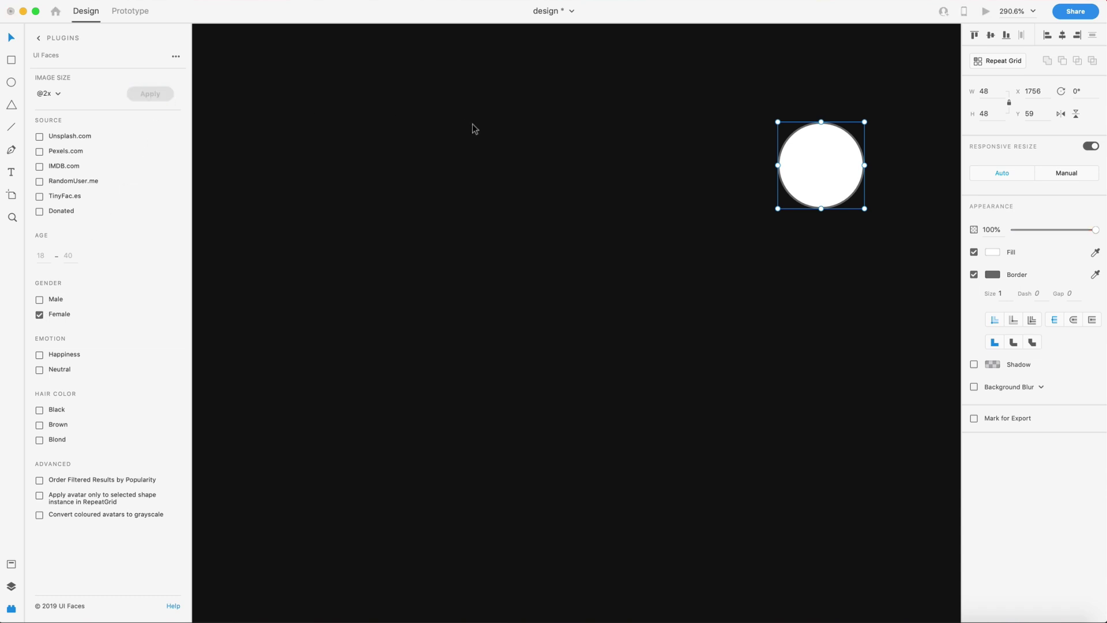
click(513, 193)
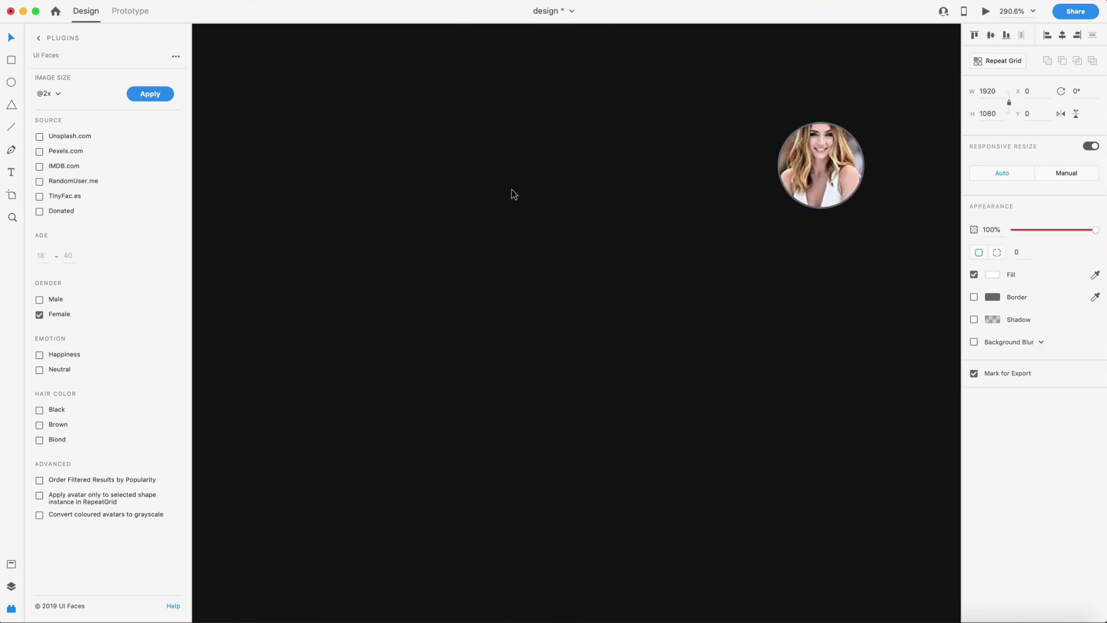
scroll(513, 193, down, 5)
scroll(515, 215, down, 5)
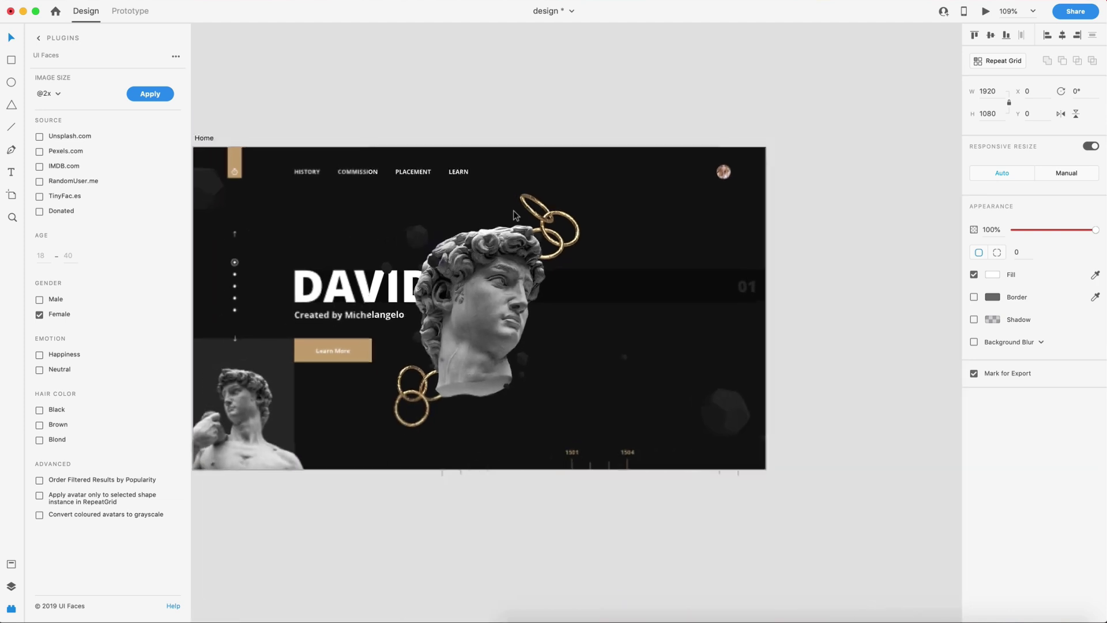
click(558, 113)
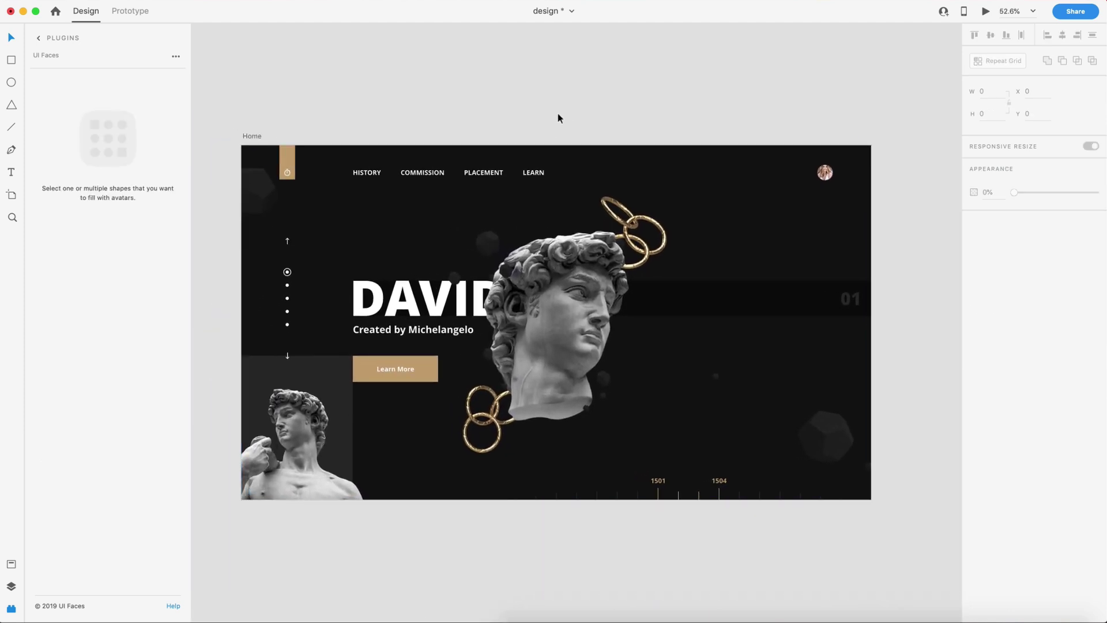
scroll(557, 113, up, 2)
Close the Plugins panel and show the Learn More button's 260×80px, #C7A57B and CSS specs.
key(alt+super+p)
scroll(776, 62, up, 1)
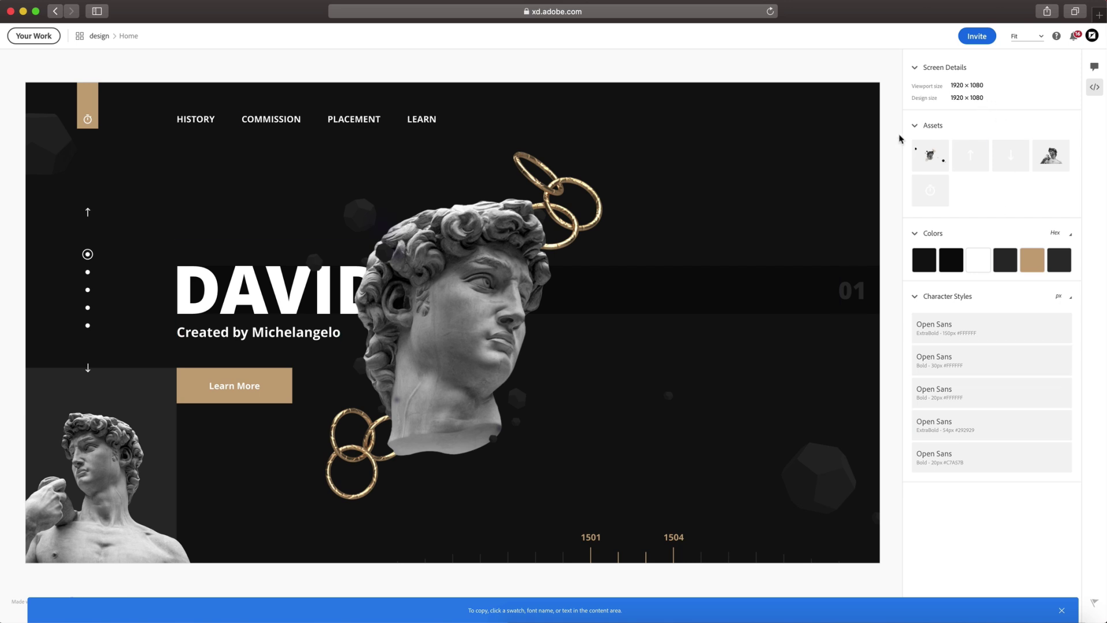
click(275, 385)
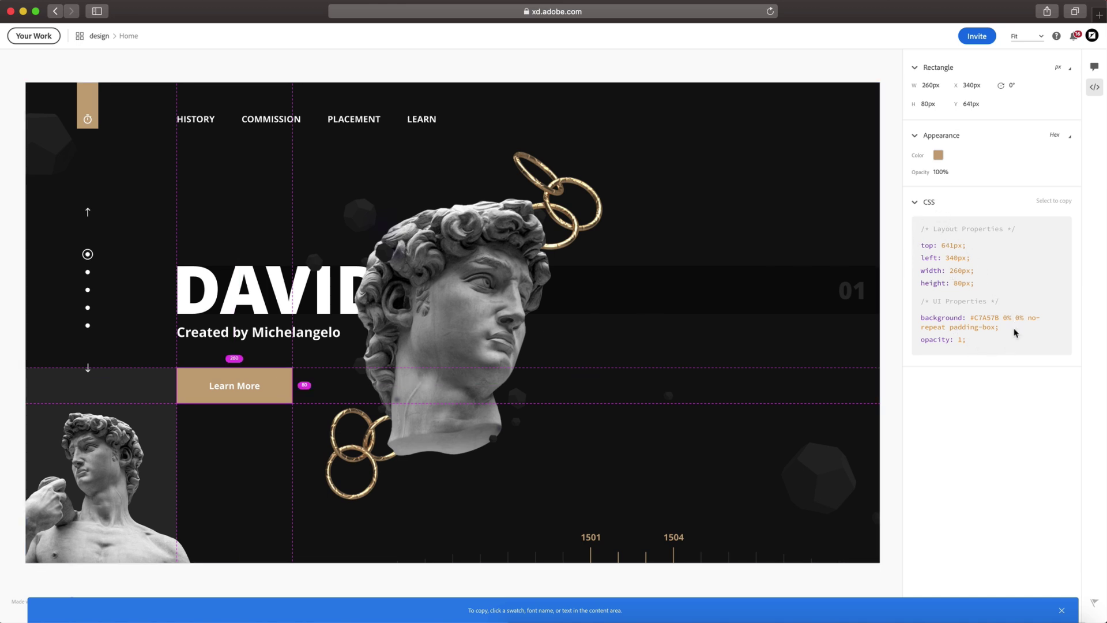
Keep the specs' colour format set to Hex and deselect the Learn More button.
click(1059, 135)
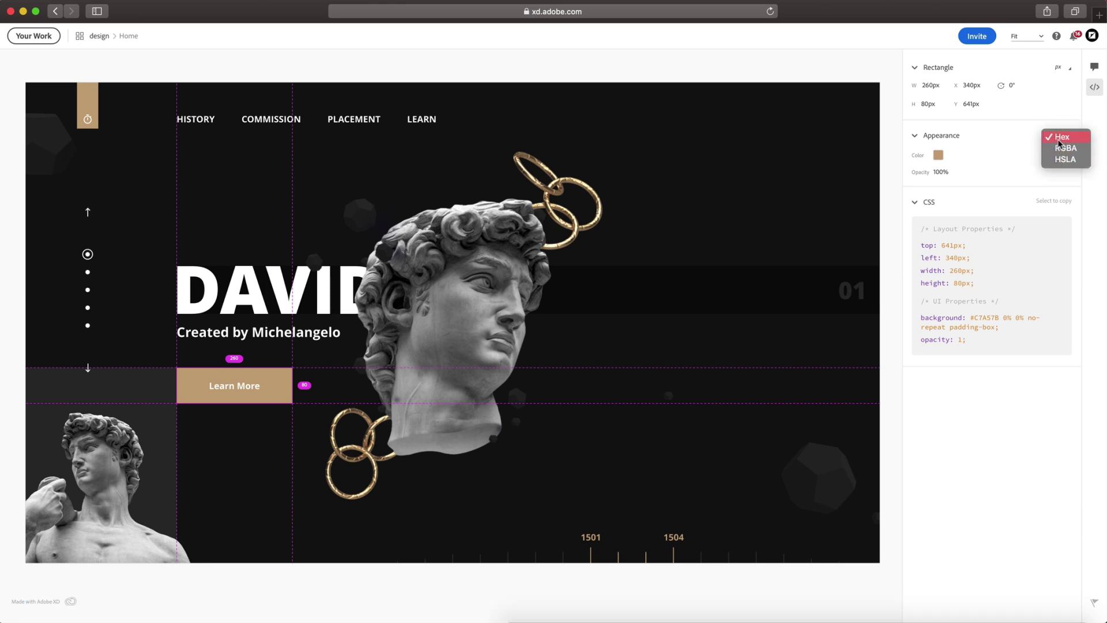
click(994, 155)
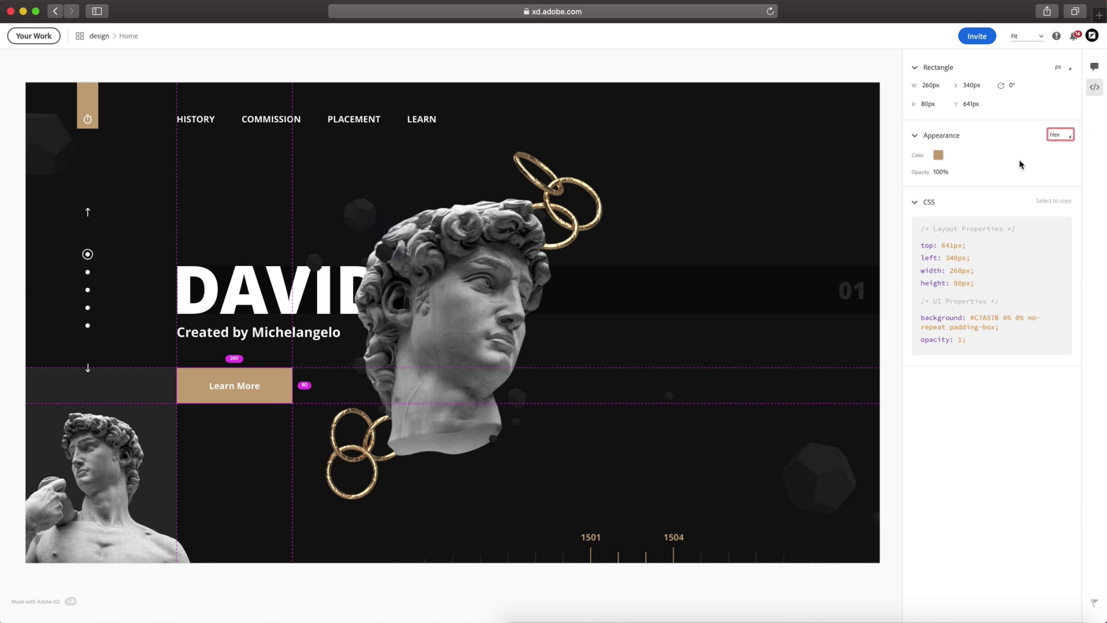
click(819, 79)
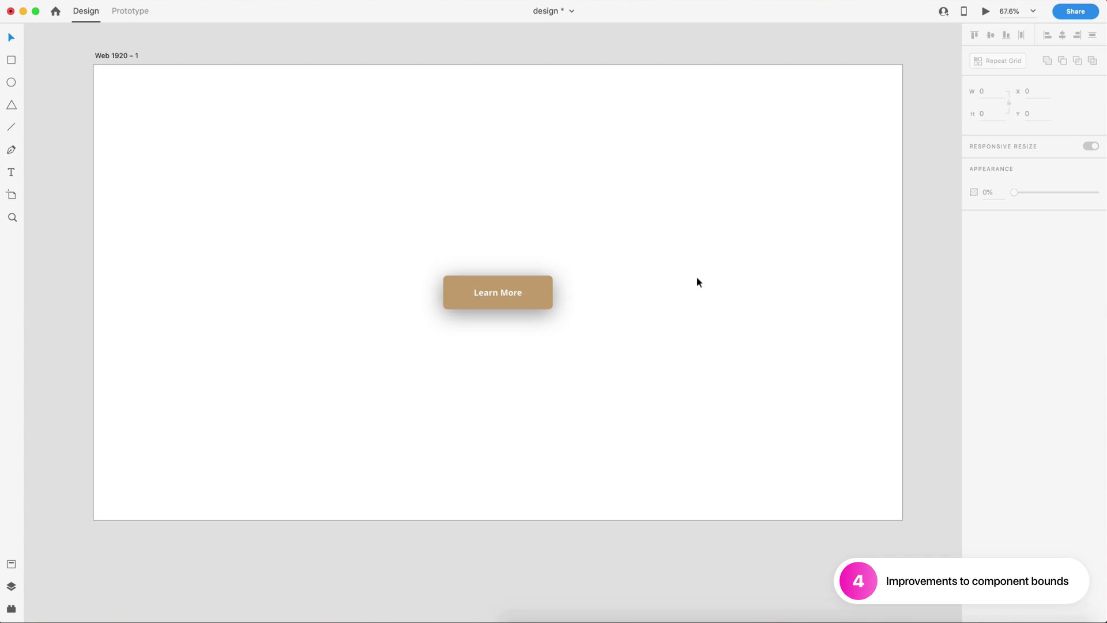
Select the 260×80 Learn More button on the Web 1920 – 1 artboard.
click(506, 288)
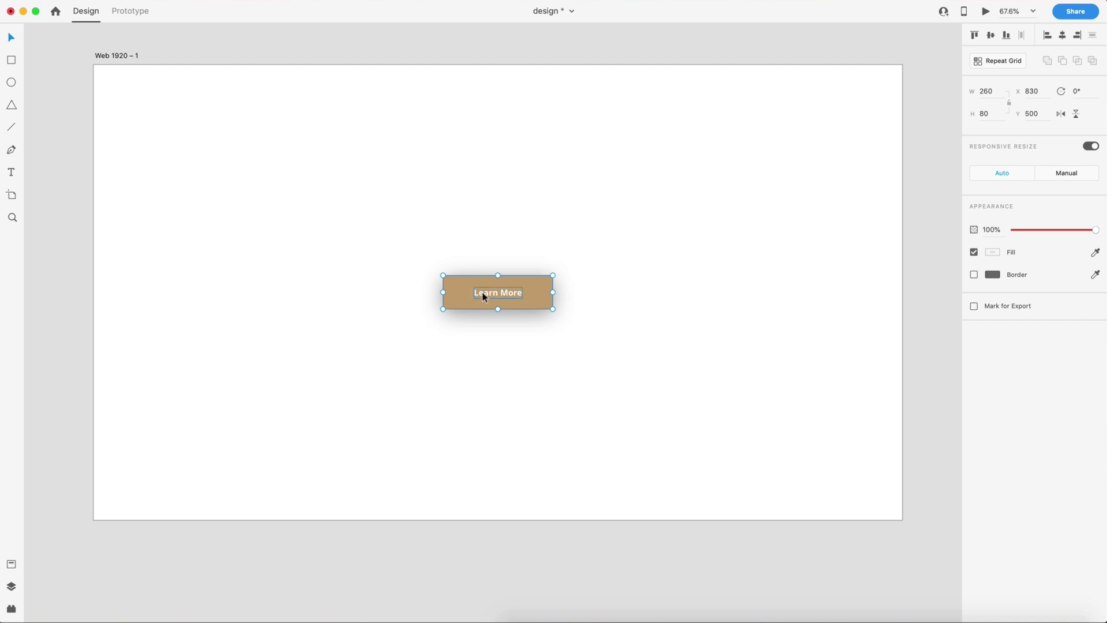
Make the Learn More button a component with Cmd+K.
key(super+k)
click(699, 319)
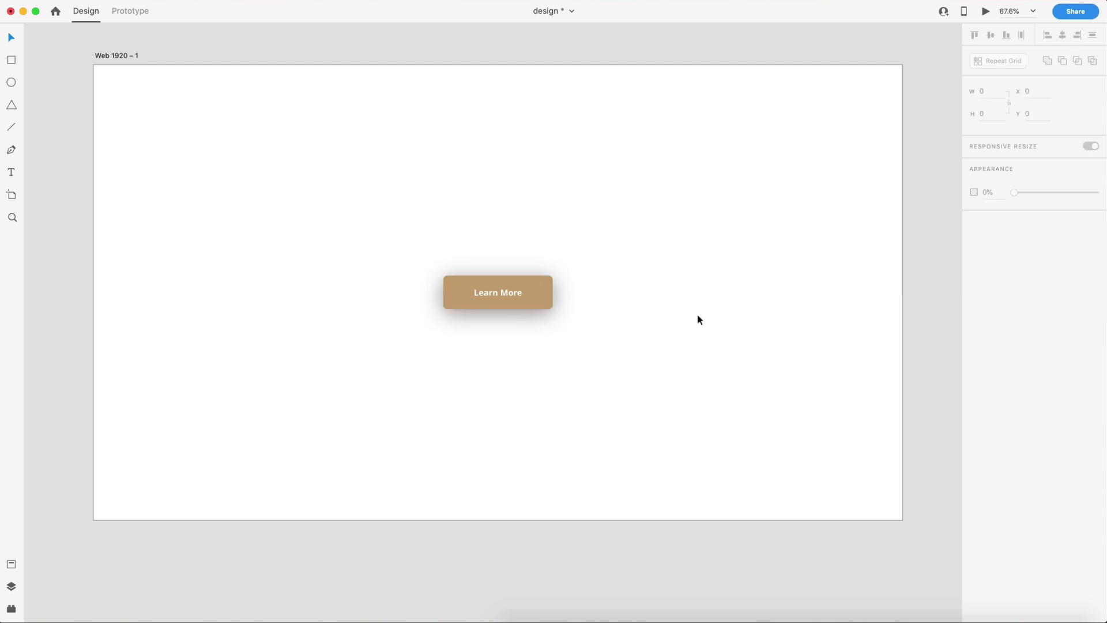